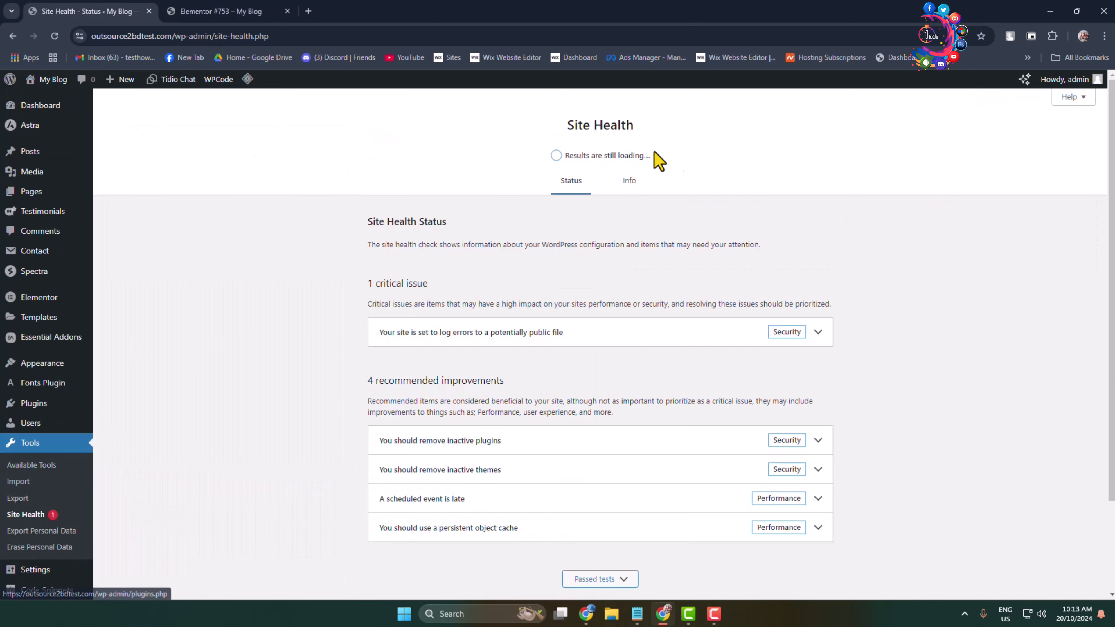
Step: Check the PHP version in the Server section of the Site Health info
left_click(629, 181)
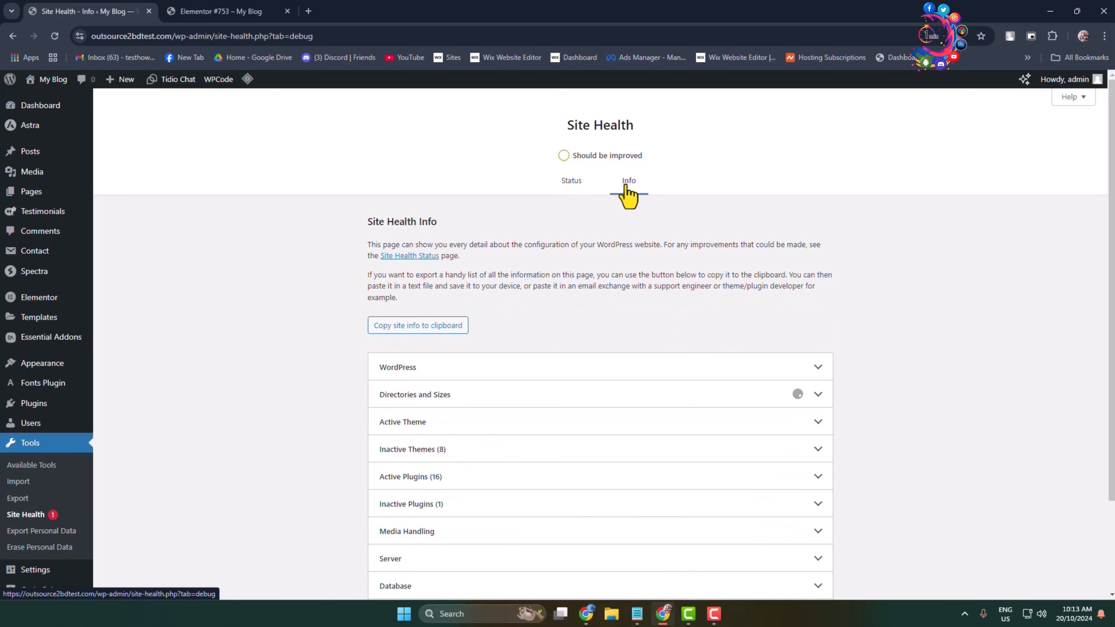
scroll(524, 446, "down", 1)
scroll(505, 457, "down", 2)
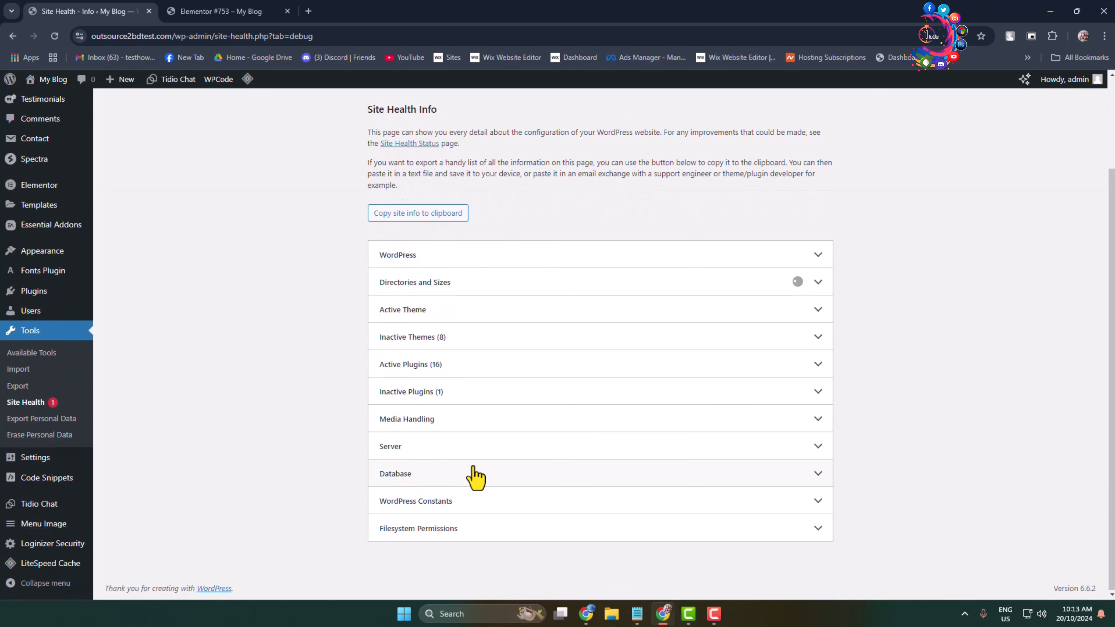
left_click(435, 455)
scroll(483, 439, "down", 4)
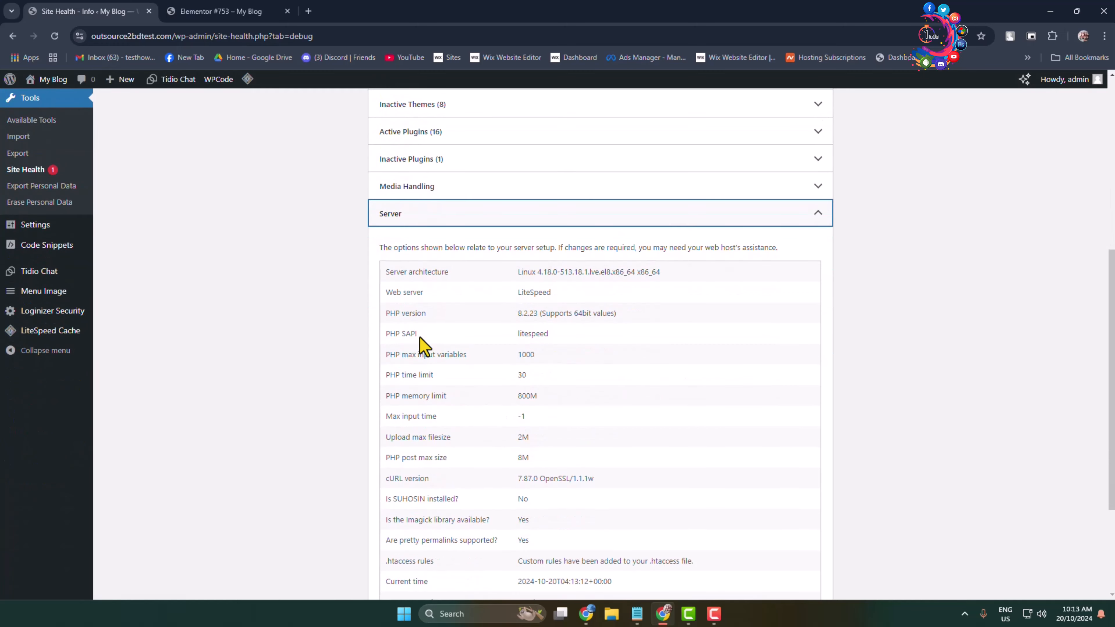
left_click_drag(387, 313, 642, 321)
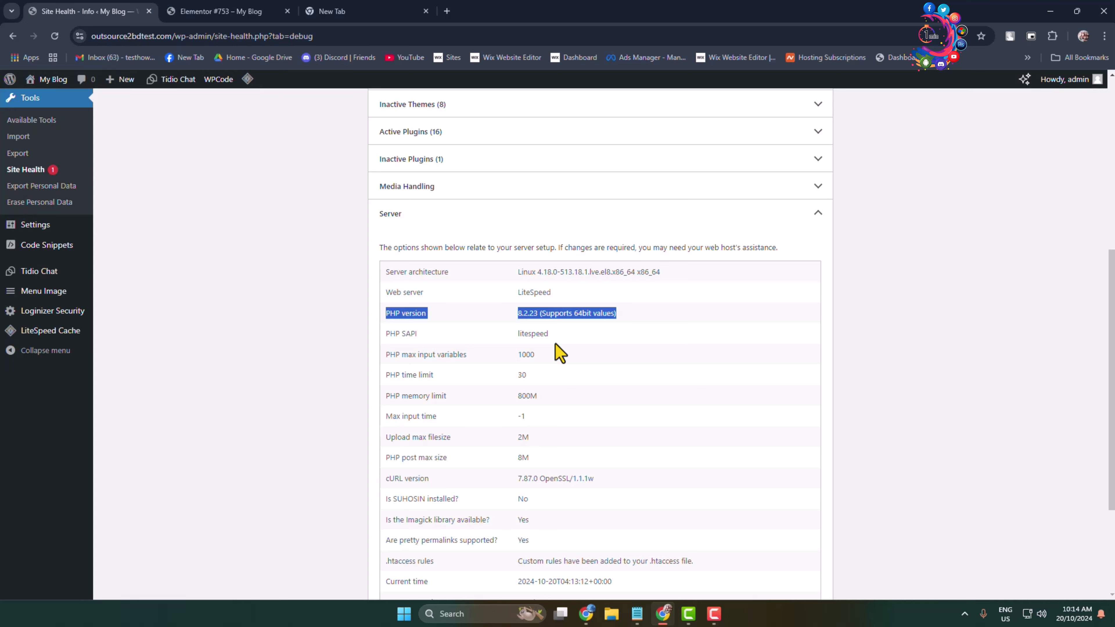
Step: Search the Add Plugins directory for "wp file manager"
scroll(561, 353, "up", 1)
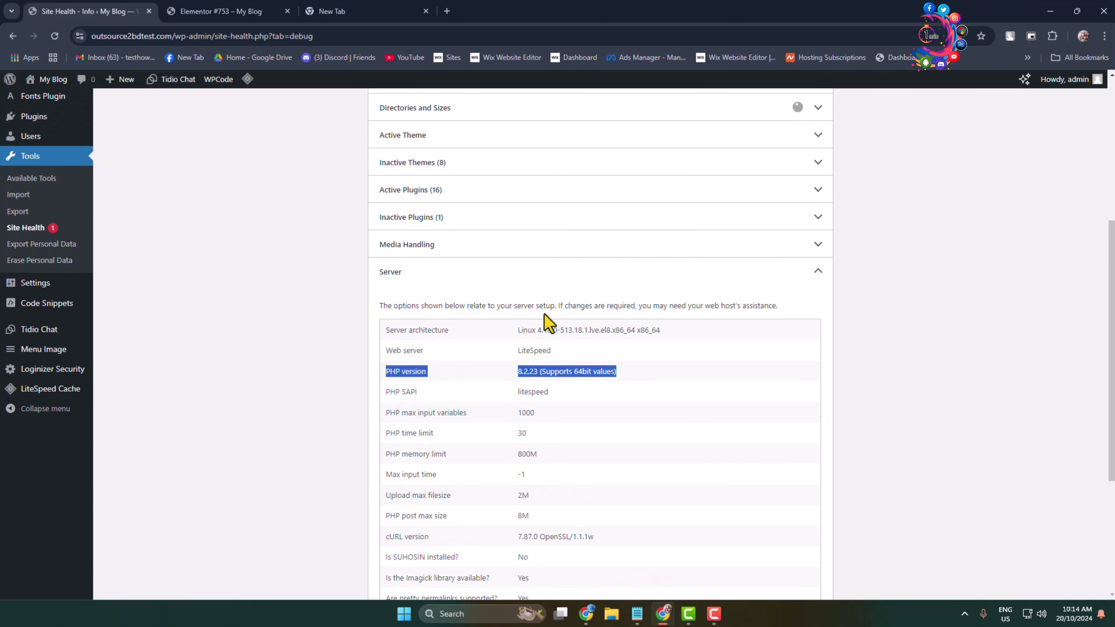
scroll(544, 315, "up", 3)
mouse_move(68, 299)
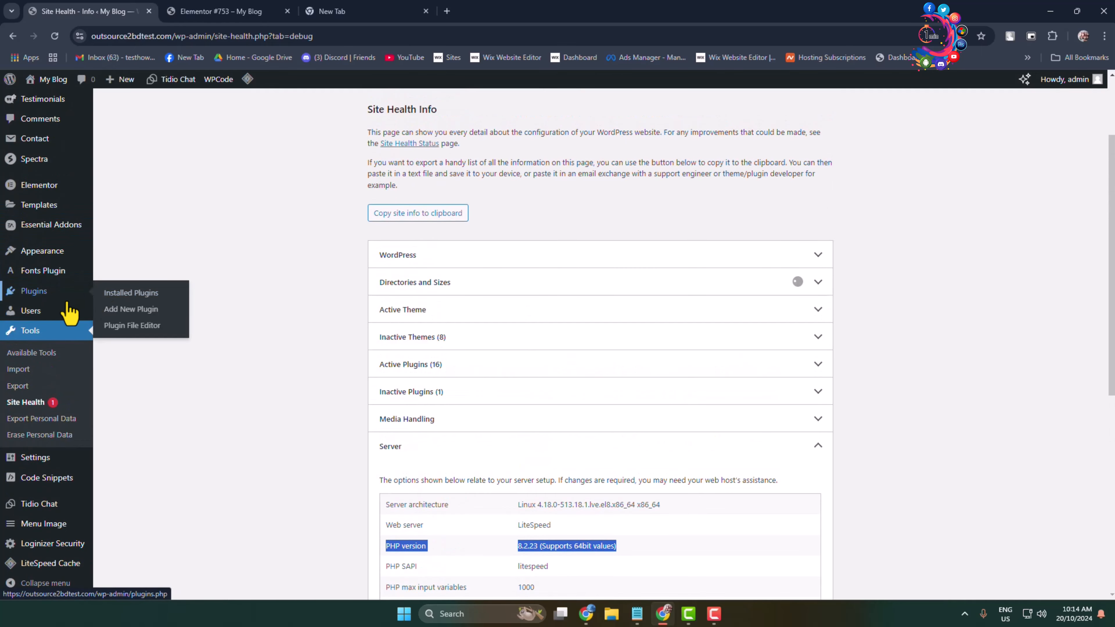
left_click(107, 309)
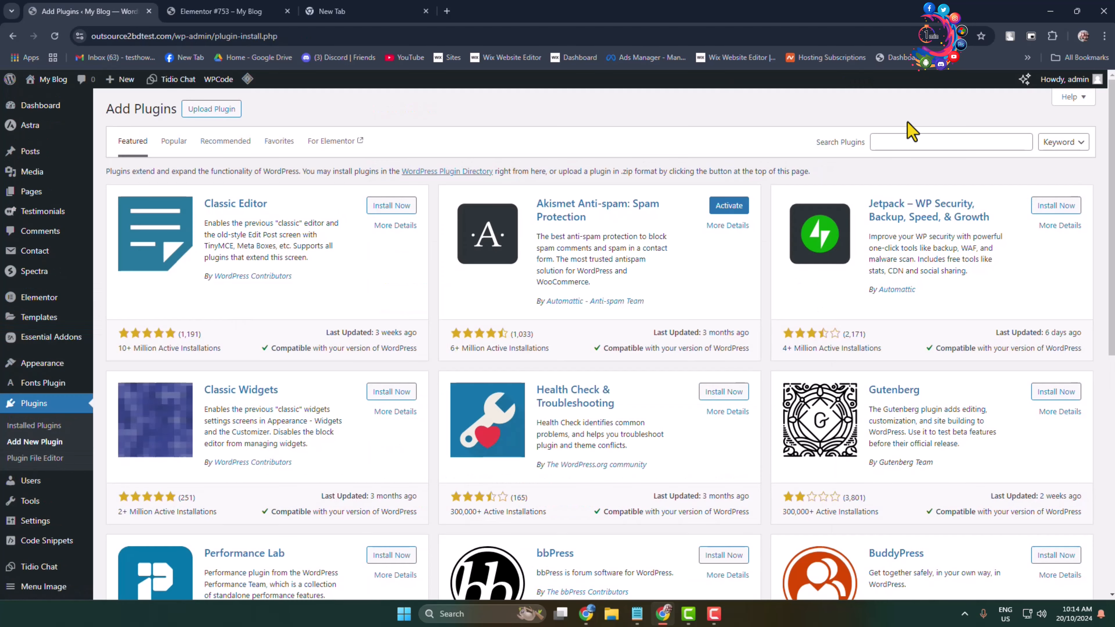
left_click(892, 134)
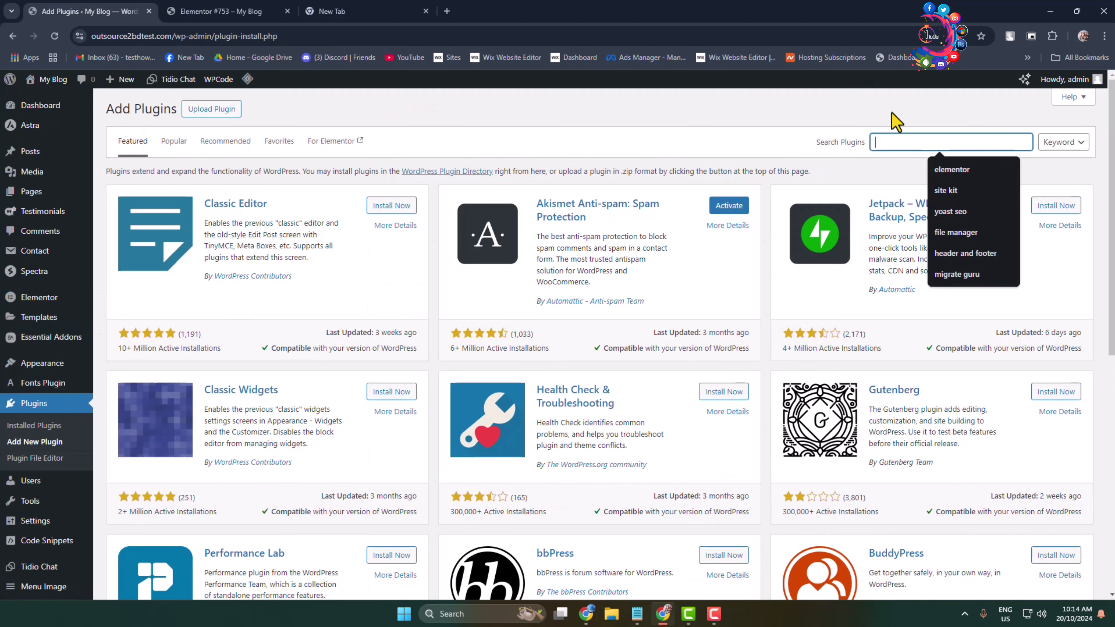
type("f")
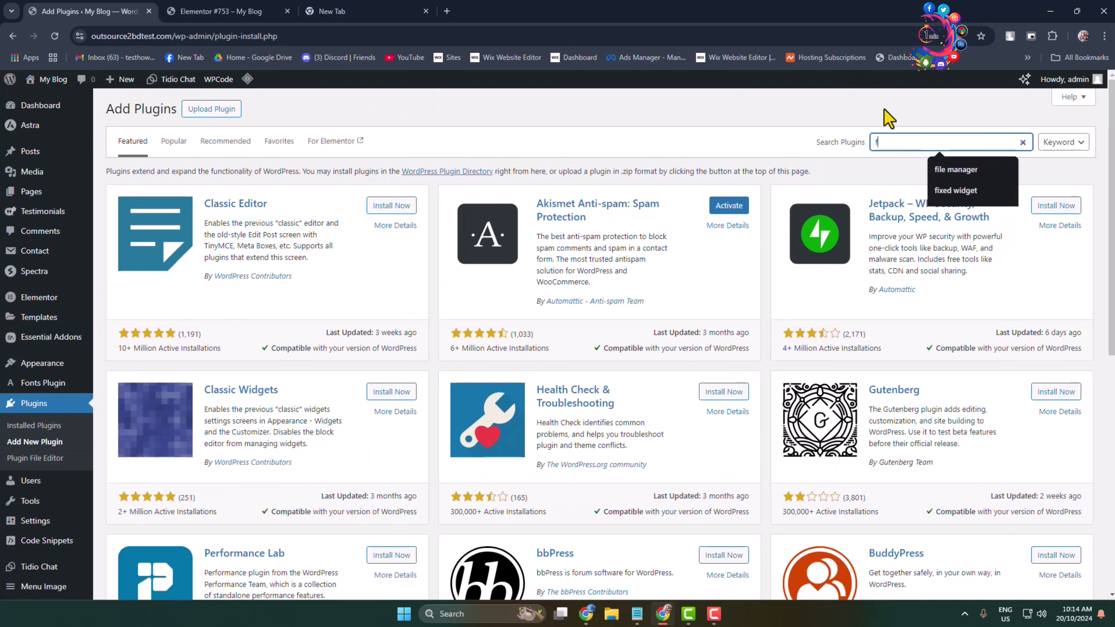
type("ile manager")
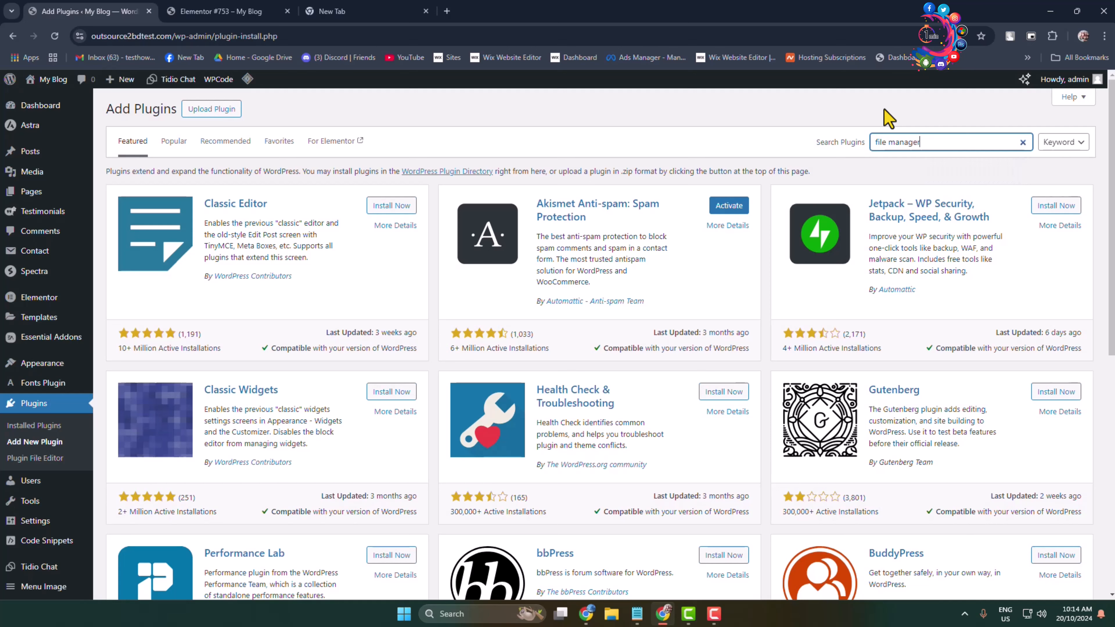
key("Home")
type("wp")
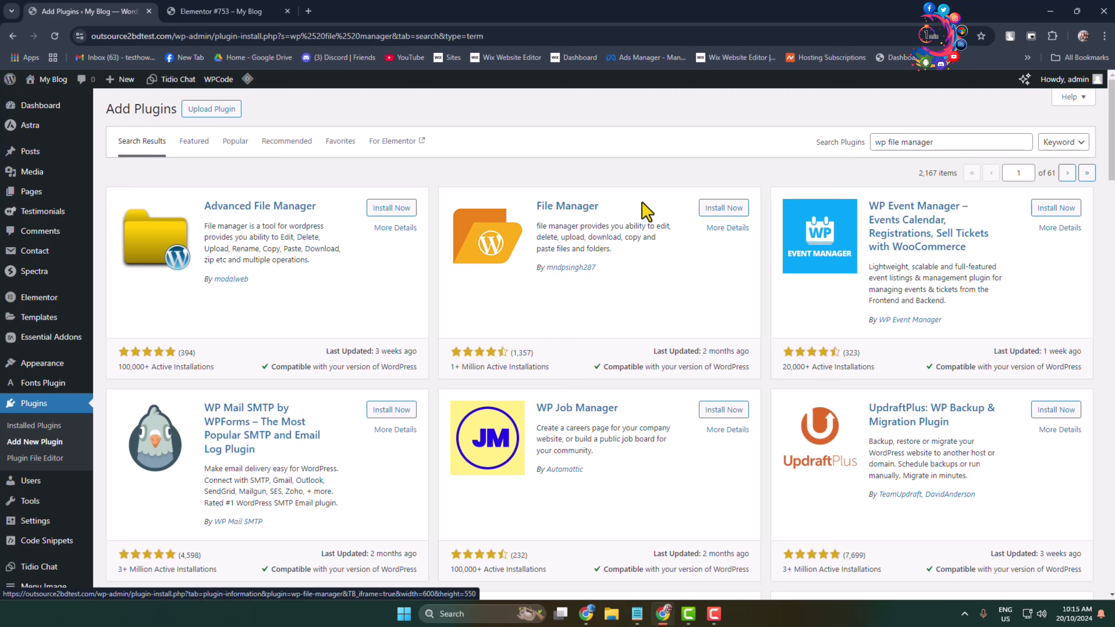
Step: Install and activate the File Manager plugin with the orange WordPress folder logo, and open its WP File Manager page
left_click(723, 211)
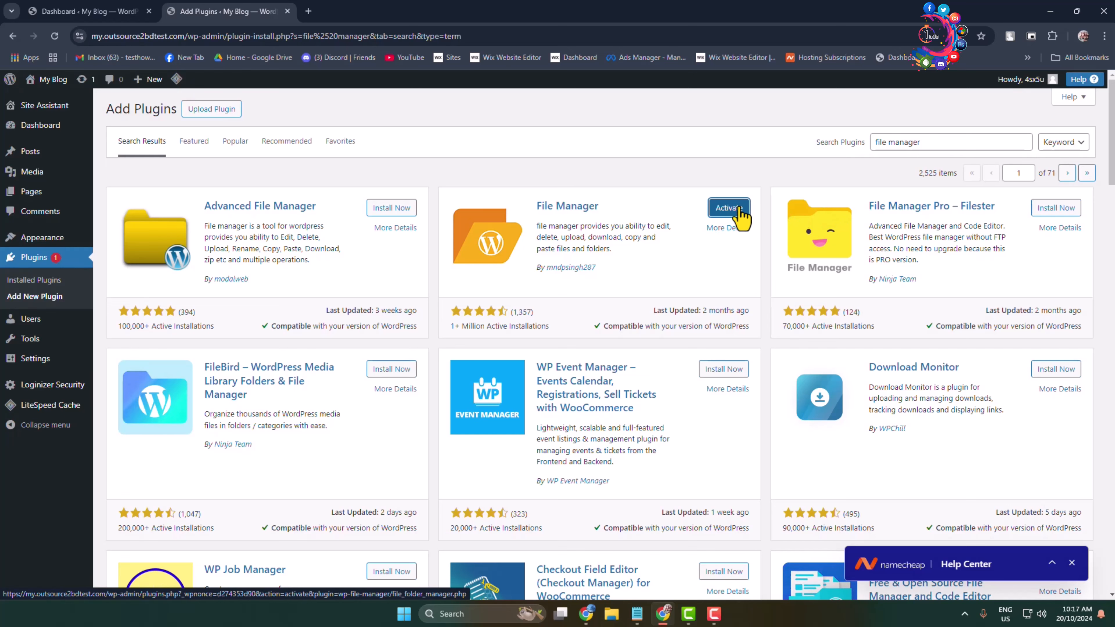
left_click(729, 208)
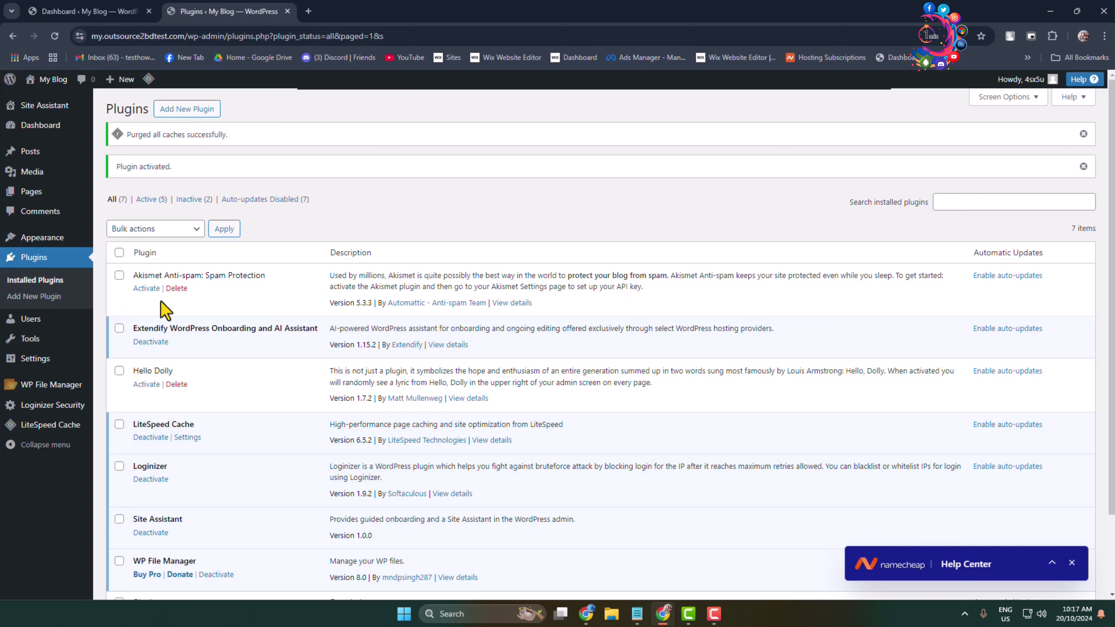
mouse_move(48, 385)
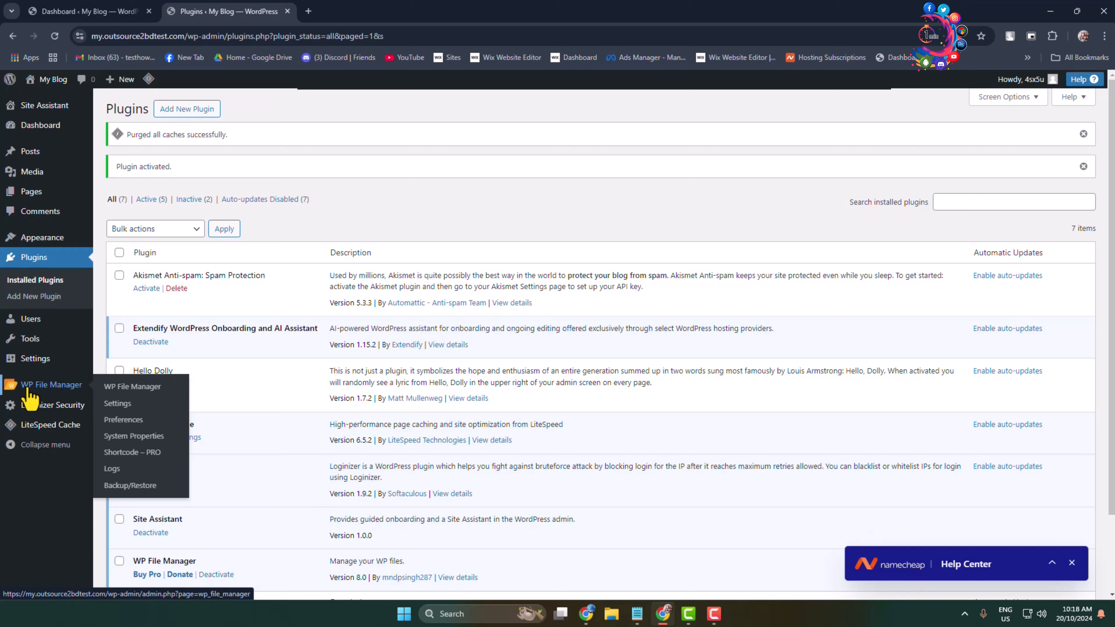
left_click(35, 391)
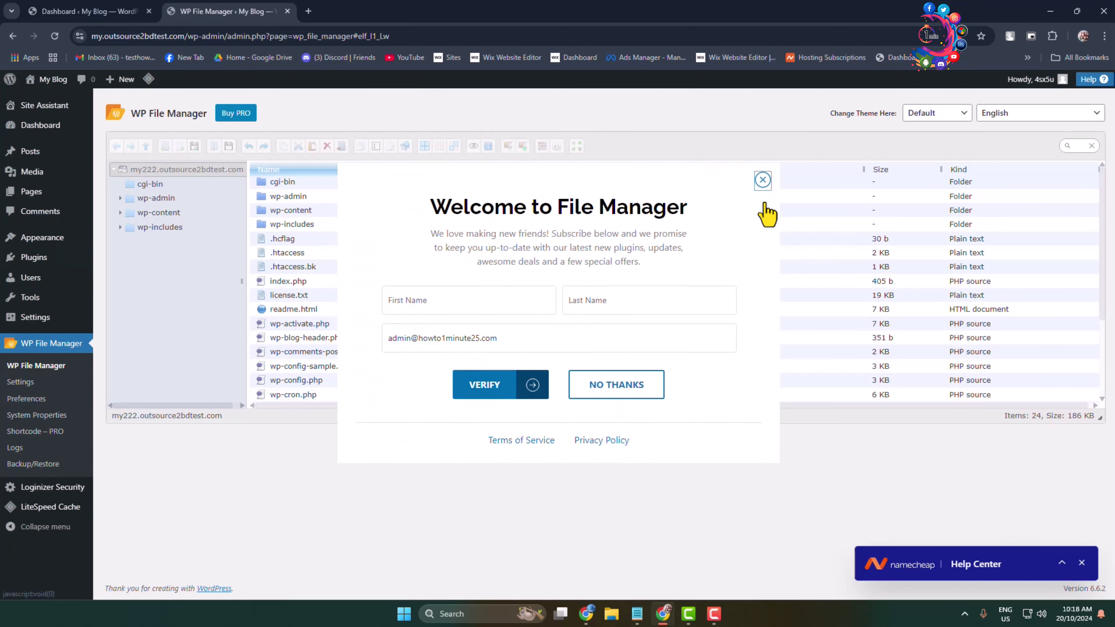
left_click(762, 180)
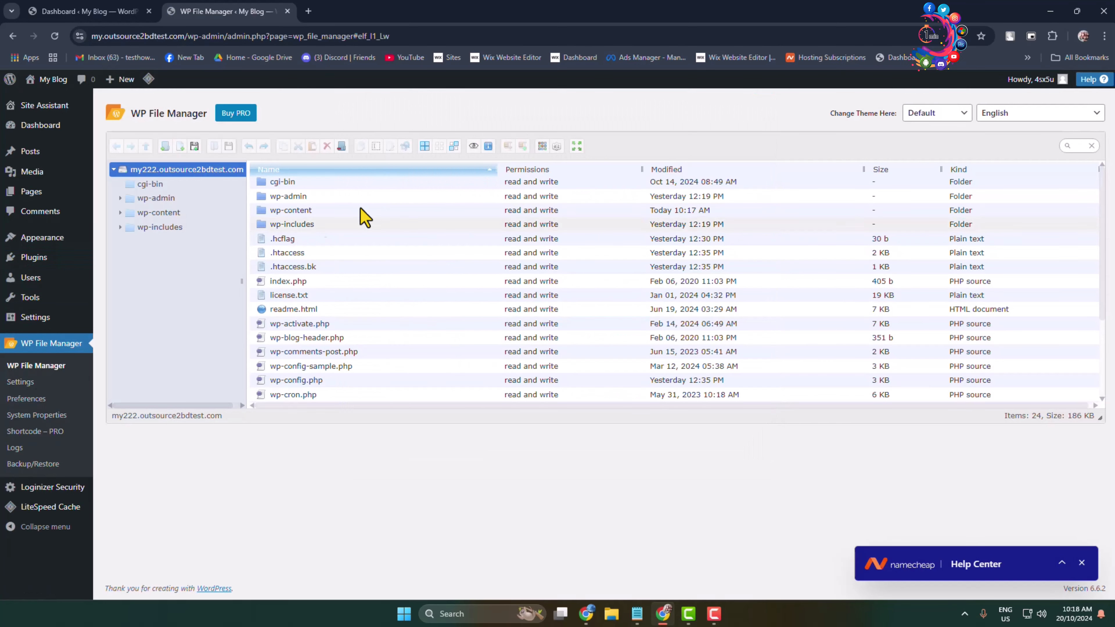
scroll(351, 269, "down", 3)
scroll(343, 314, "up", 3)
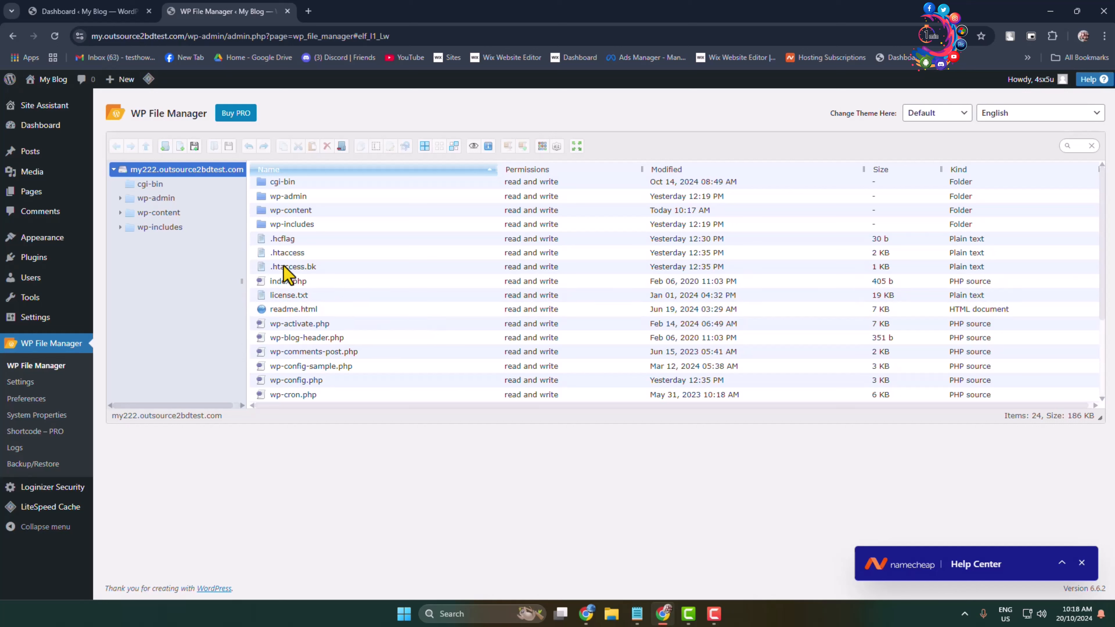
Step: Open the .htaccess file from the site's root folder in the Code Editor and look through its contents
left_click(285, 254)
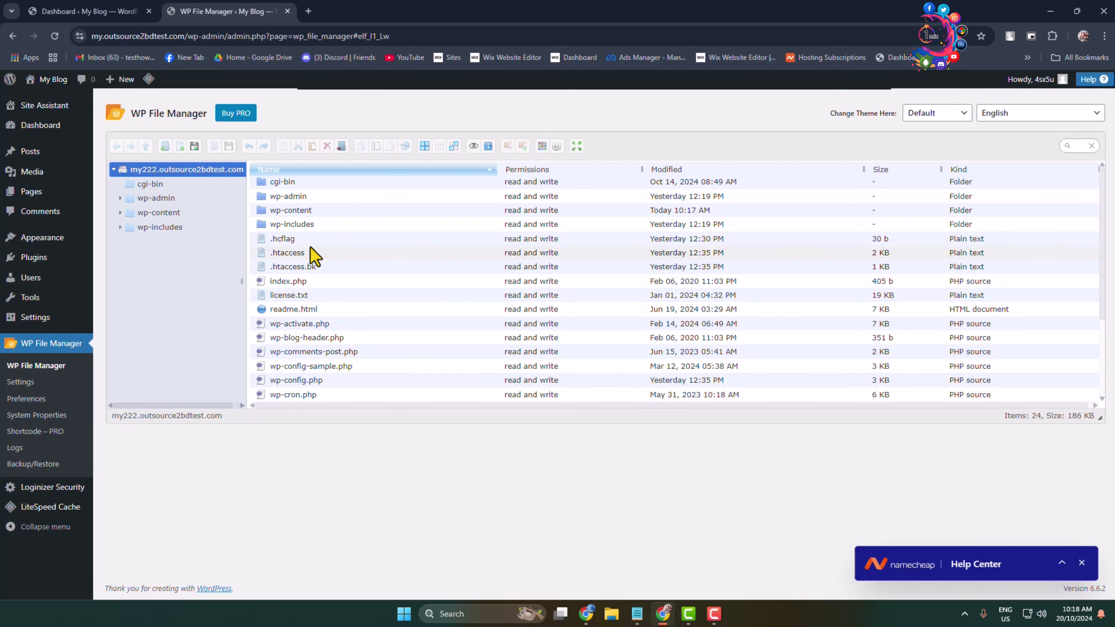
right_click(289, 255)
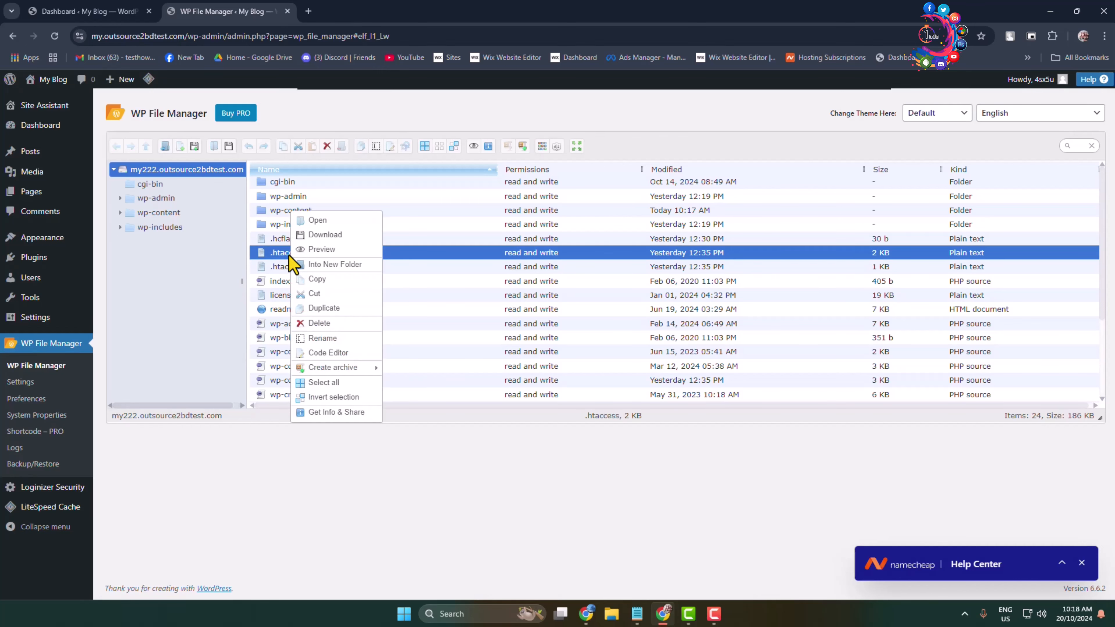
left_click(340, 354)
scroll(575, 299, "down", 8)
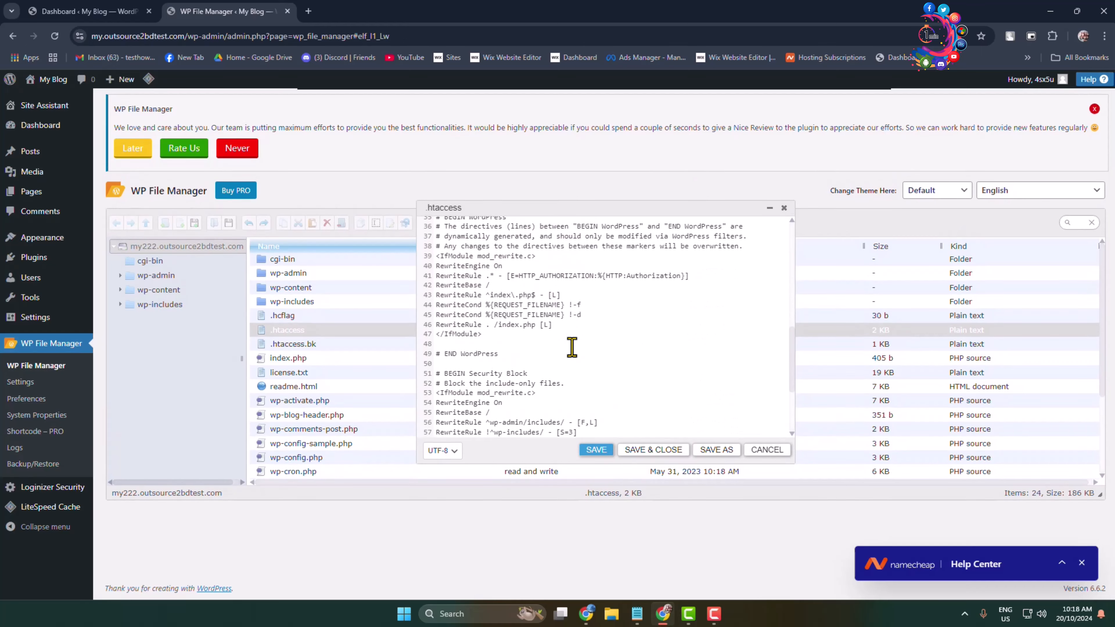
scroll(572, 347, "down", 5)
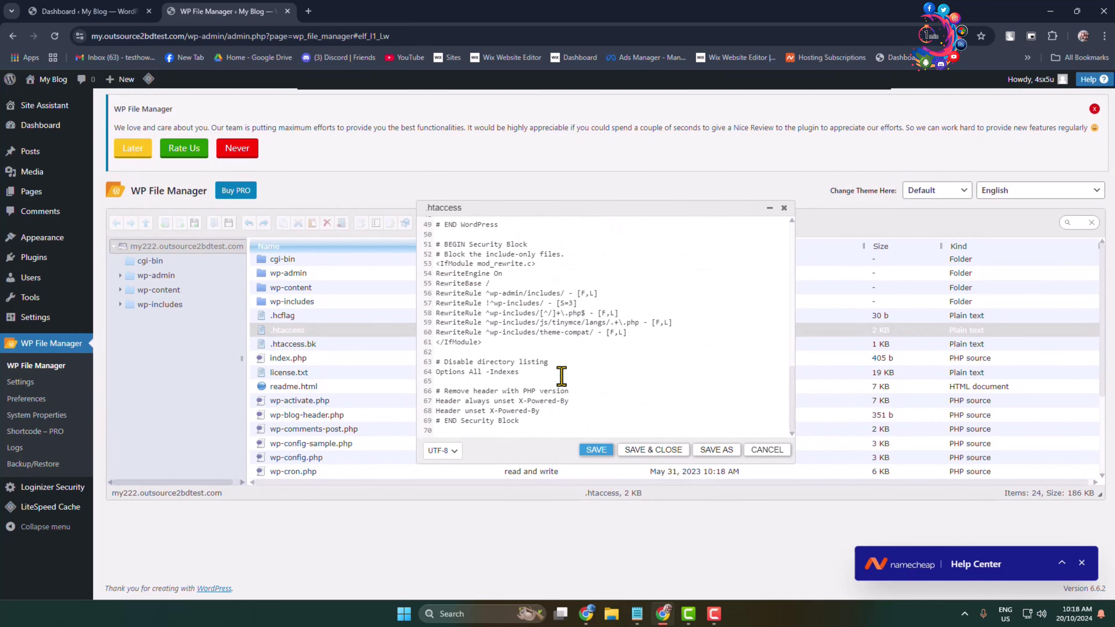
scroll(573, 365, "up", 14)
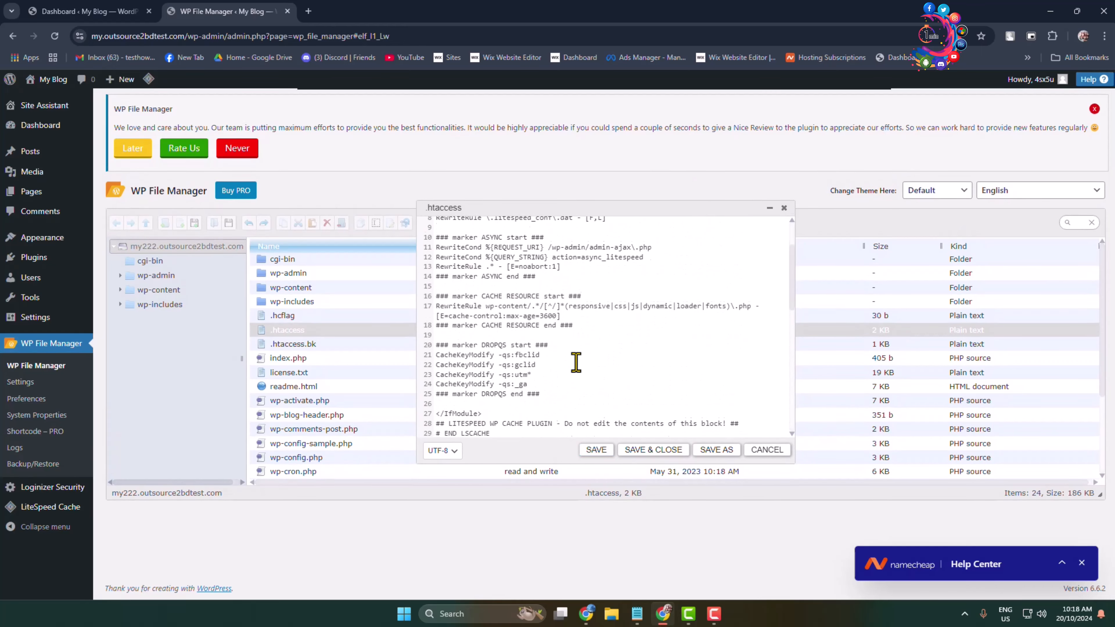
scroll(576, 362, "down", 14)
Step: Switch to Notepad and copy the whole cPanel-generated ea-php82 handler block from New Text Document (2).txt
left_click(639, 615)
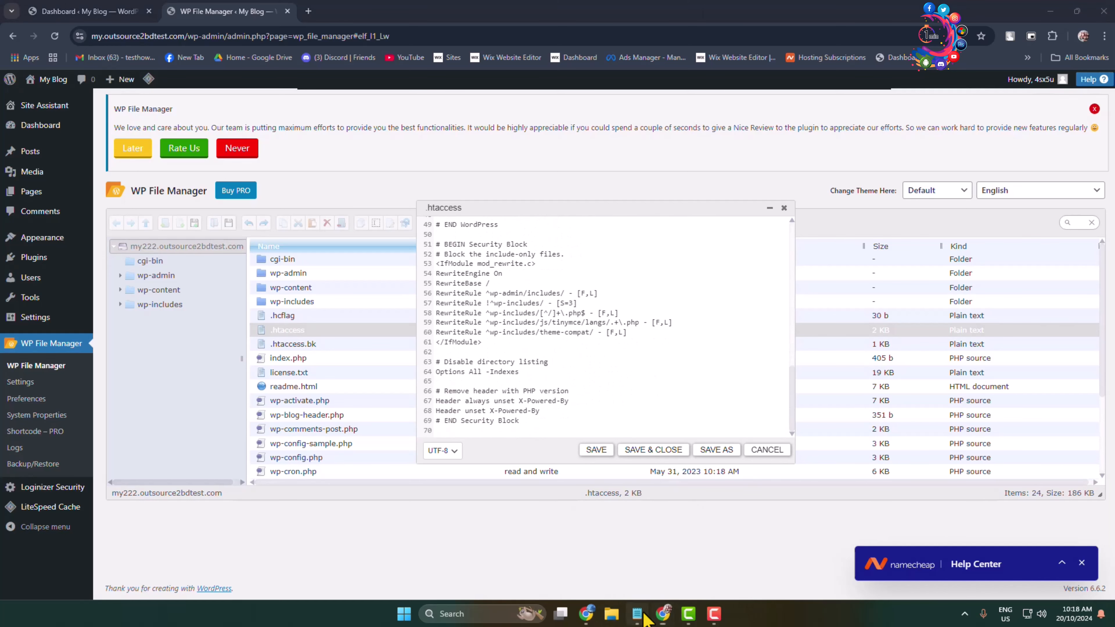
left_click_drag(729, 290, 383, 229)
left_click(810, 297)
left_click_drag(737, 292, 347, 233)
key("ctrl+c")
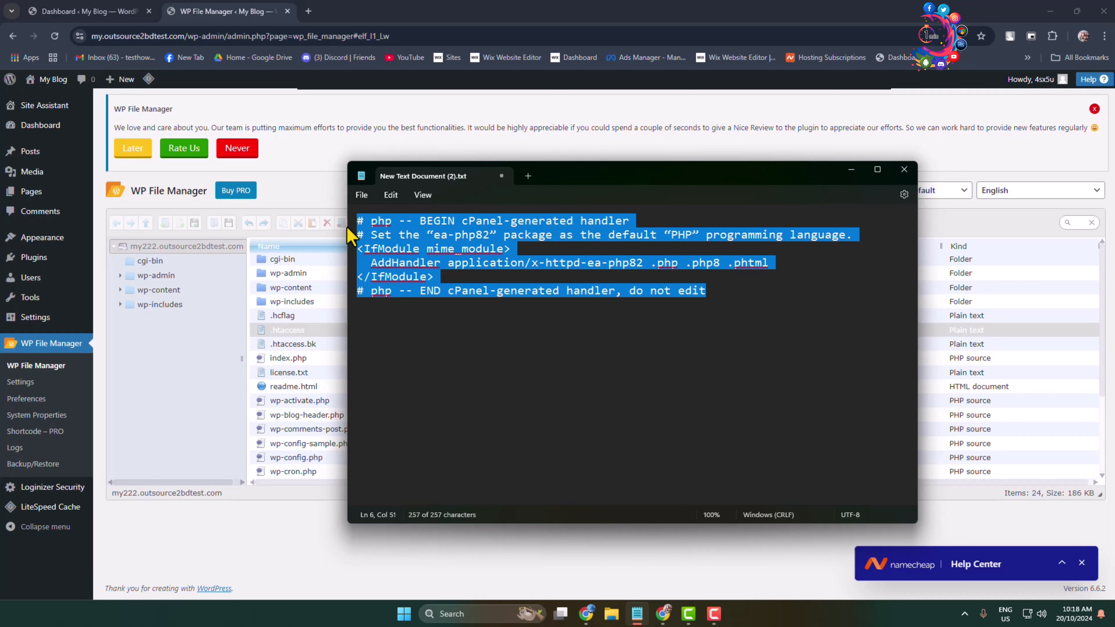
left_click(850, 171)
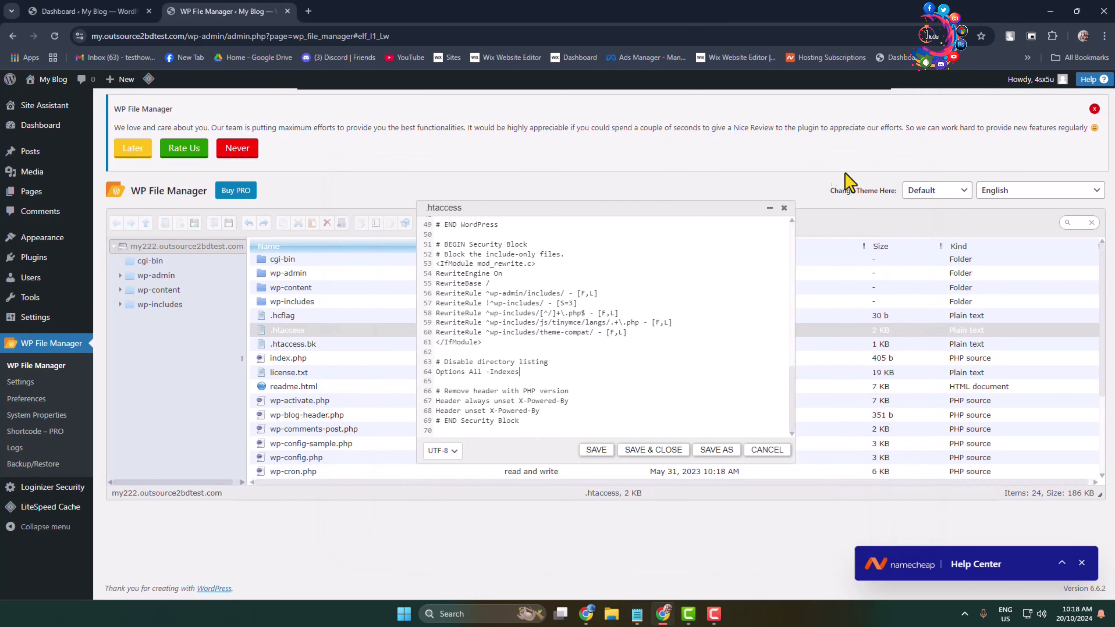
Step: Paste the ea-php82 handler block into .htaccess above the "# Disable directory listing" section
left_click(580, 364)
left_click(470, 351)
key("ctrl+v")
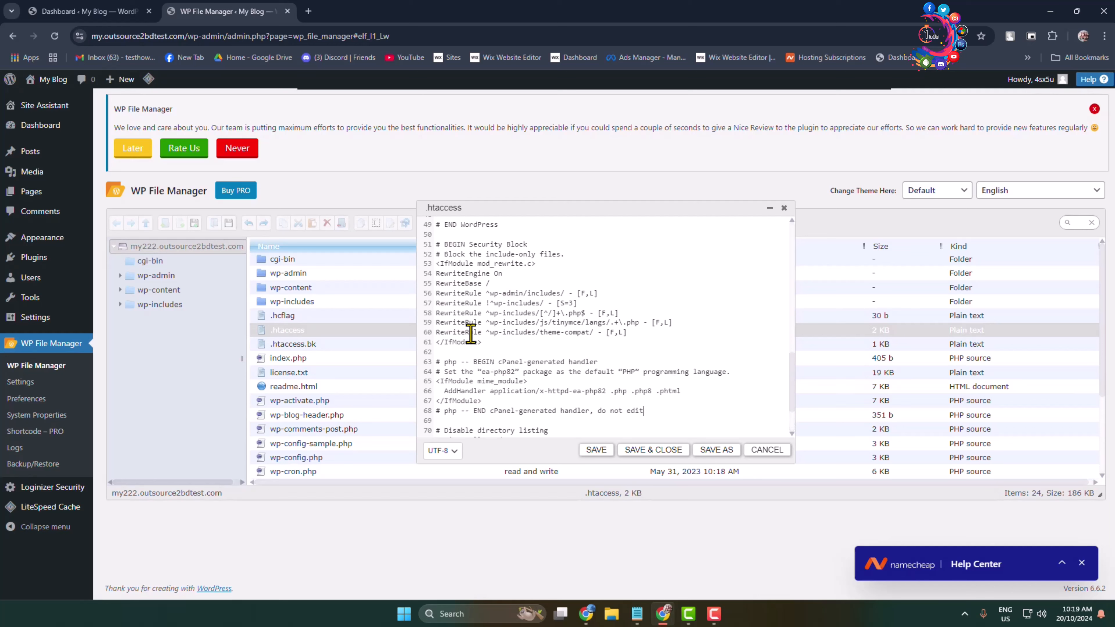
Step: Check the PHP version number in the pasted AddHandler line, then save and close the .htaccess file
scroll(557, 346, "down", 2)
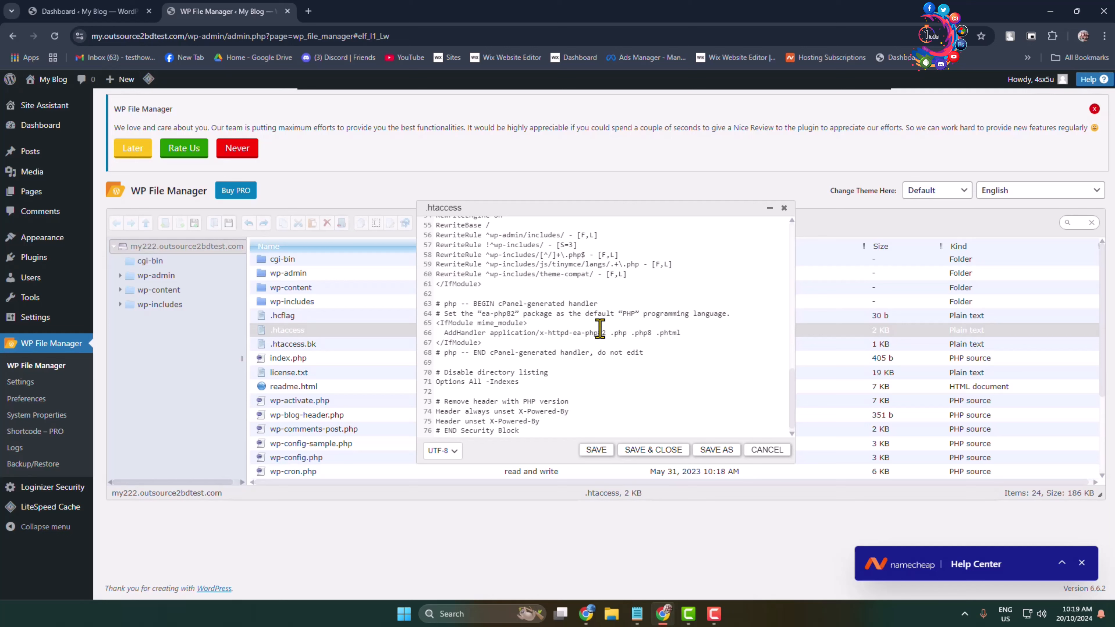
left_click_drag(598, 337, 602, 336)
left_click(588, 337)
left_click_drag(602, 339, 605, 336)
left_click(601, 354)
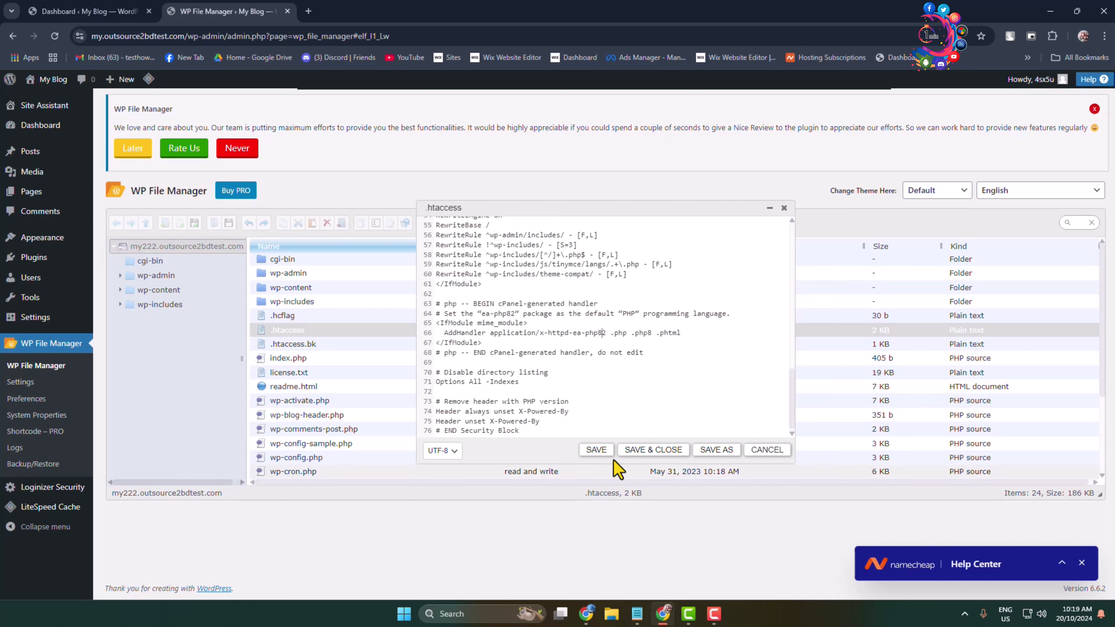
left_click(601, 454)
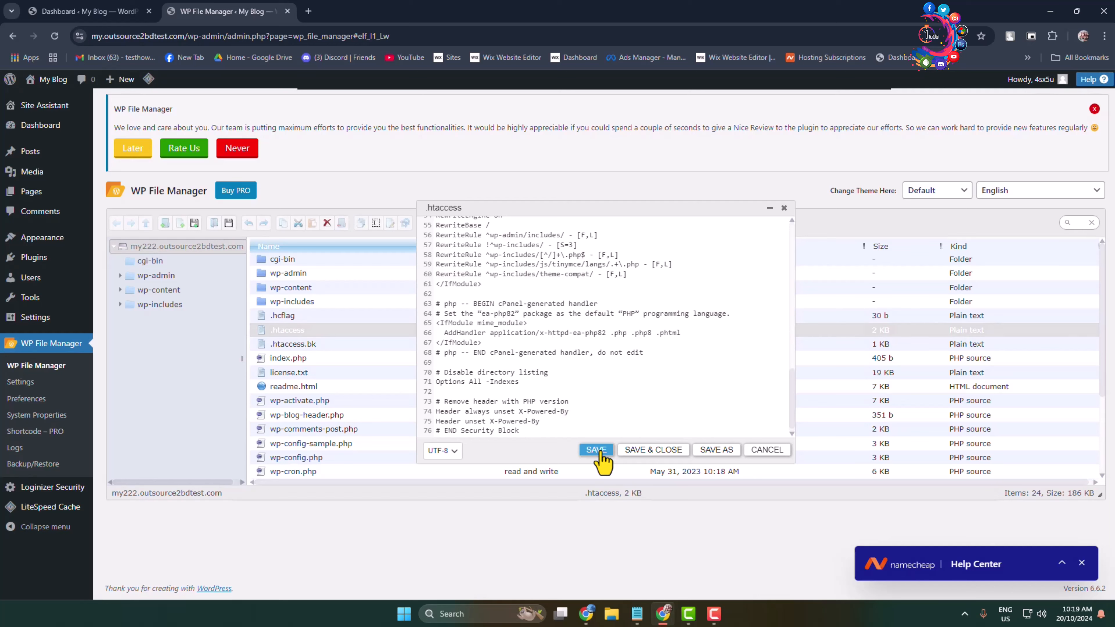
left_click(653, 451)
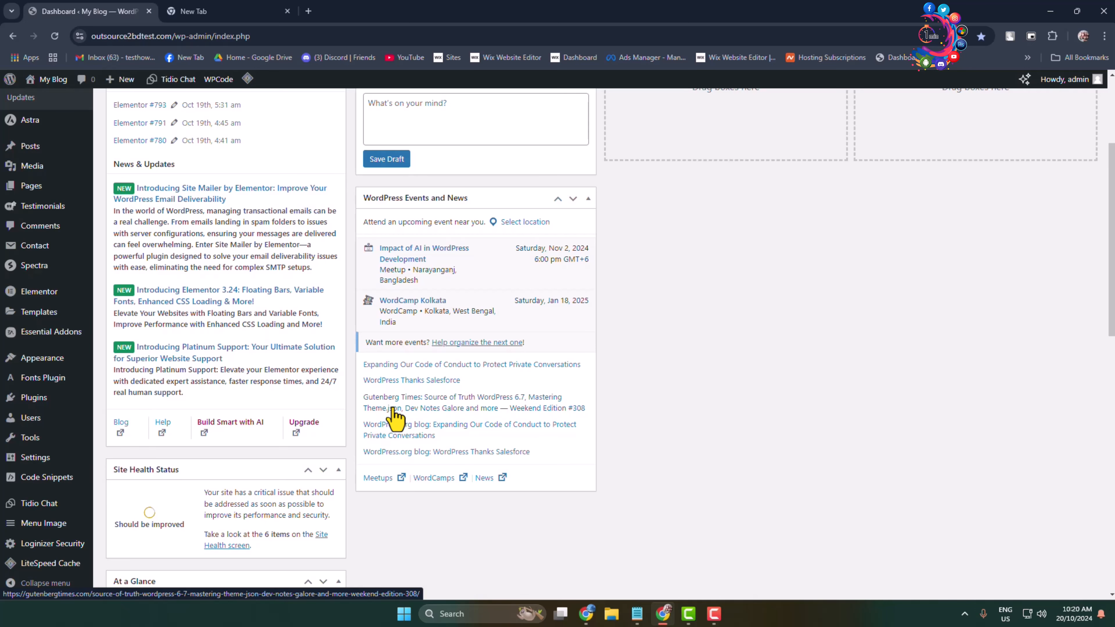
Step: Go to the Namecheap hosting subscriptions in the other browser tab and open cPanel for outsource2bdtest.com
left_click(224, 9)
left_click(826, 57)
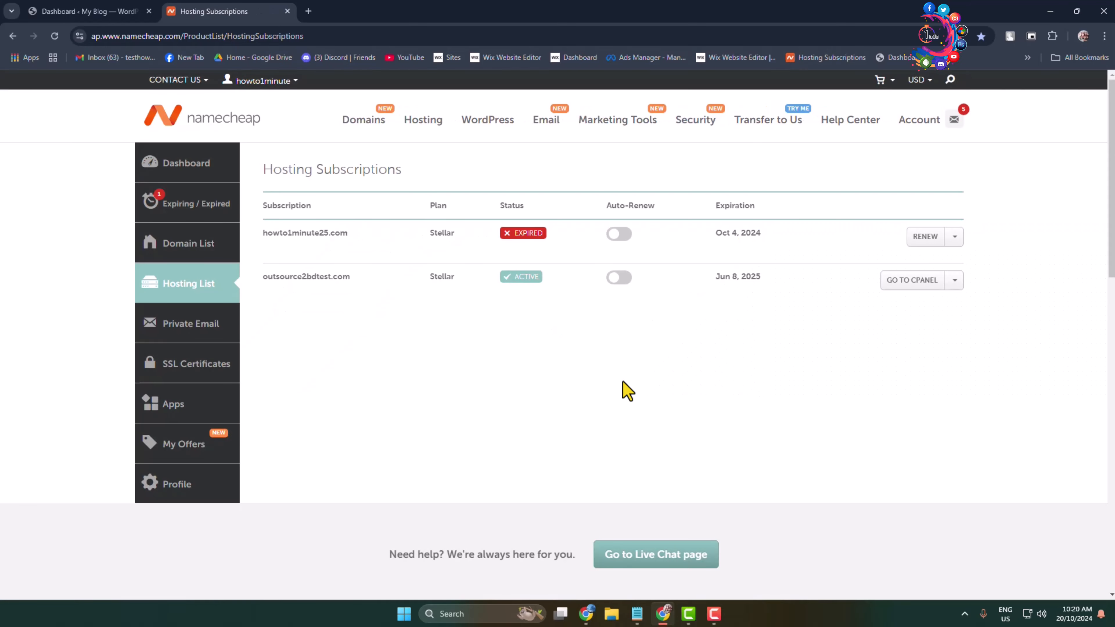
left_click(920, 285)
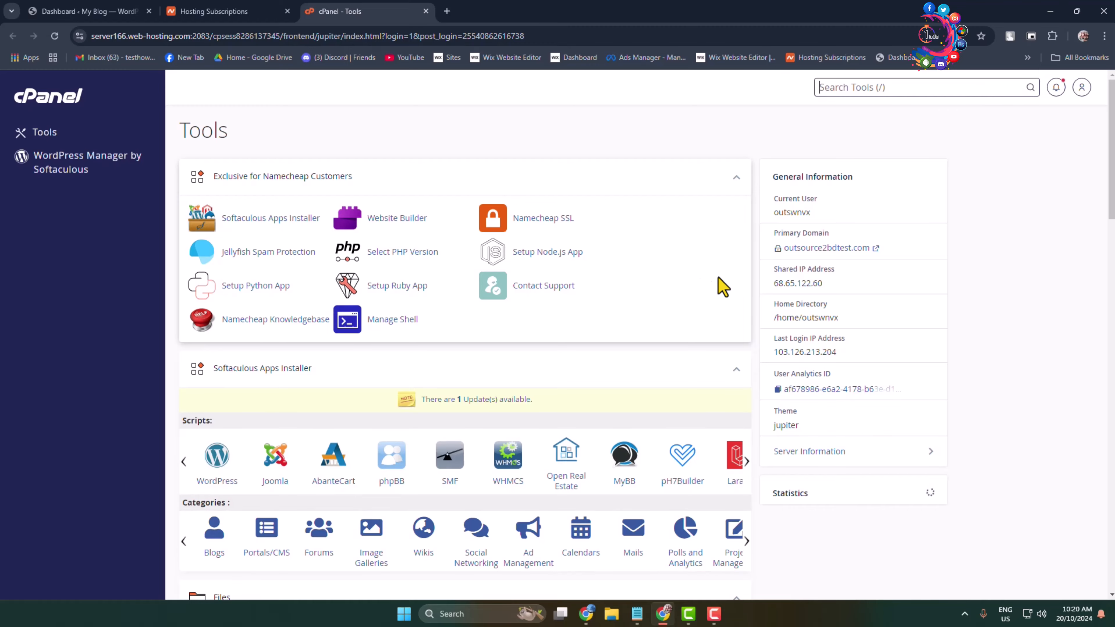
Step: Open the Select PHP Version tool from the Software section of cPanel
scroll(711, 304, "down", 15)
scroll(720, 316, "down", 10)
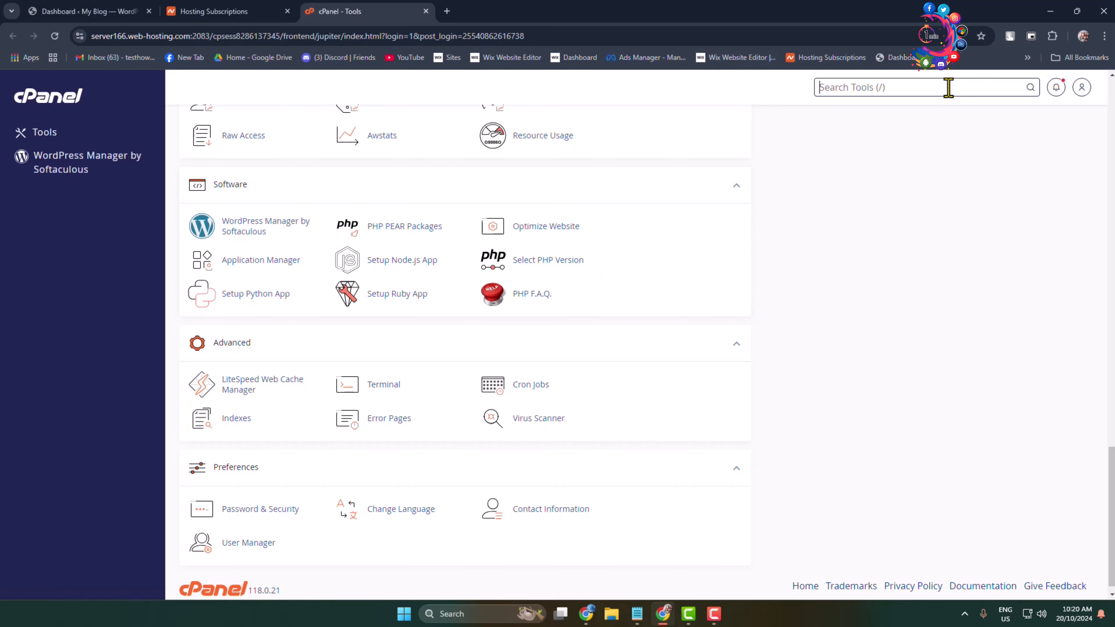
left_click(852, 87)
left_click(545, 262)
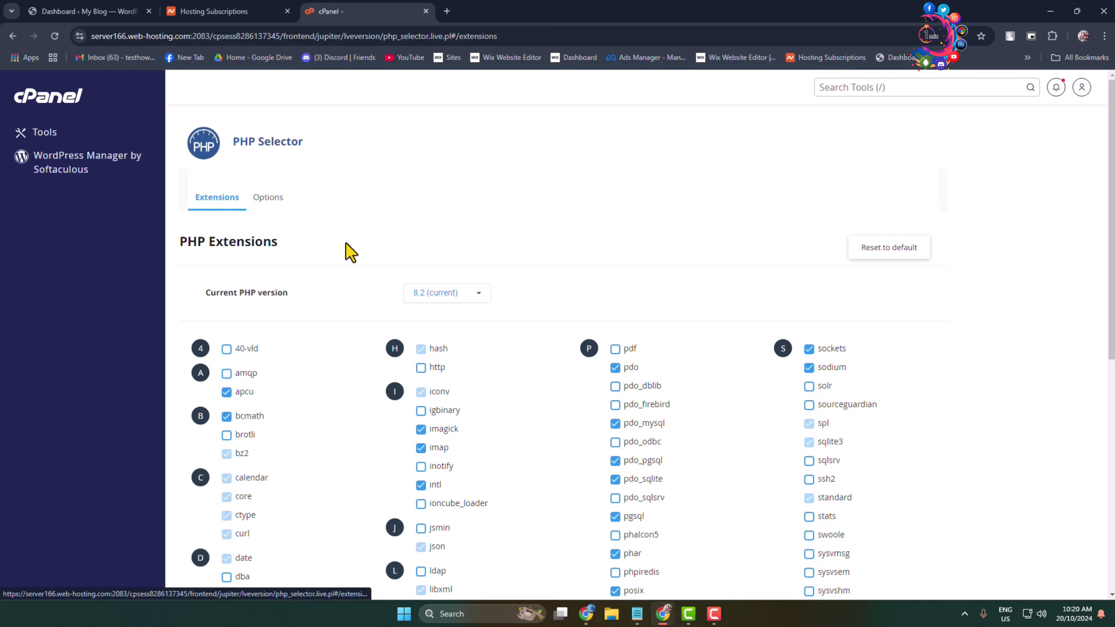
Step: Check the current PHP version in PHP Selector, then change it to 8.3 and apply the new version
scroll(588, 299, "down", 1)
left_click_drag(206, 231, 402, 235)
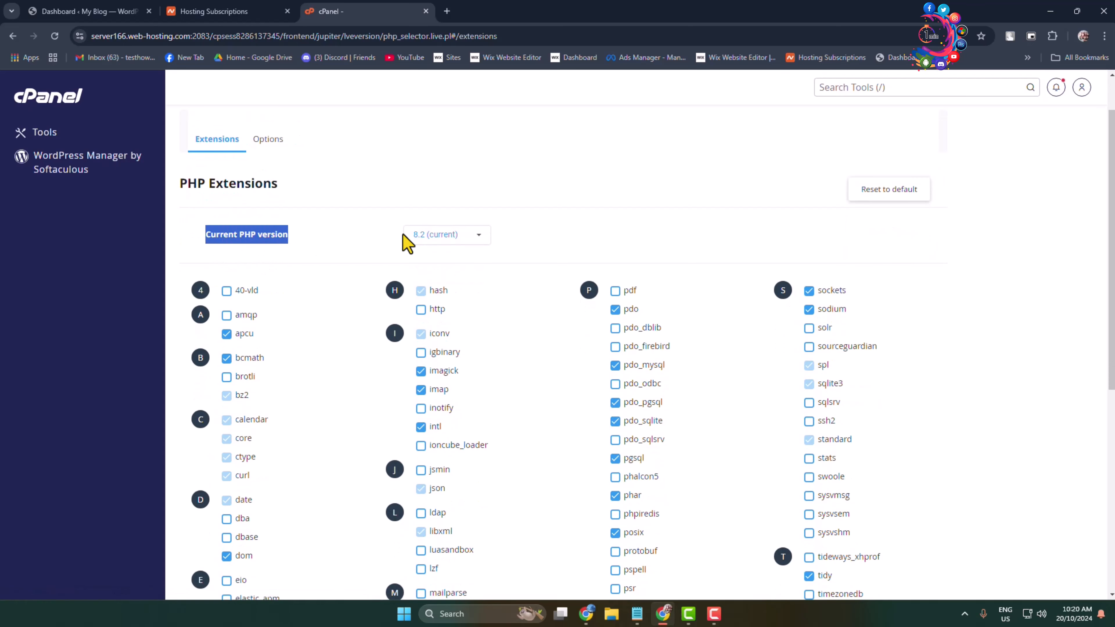
left_click(593, 225)
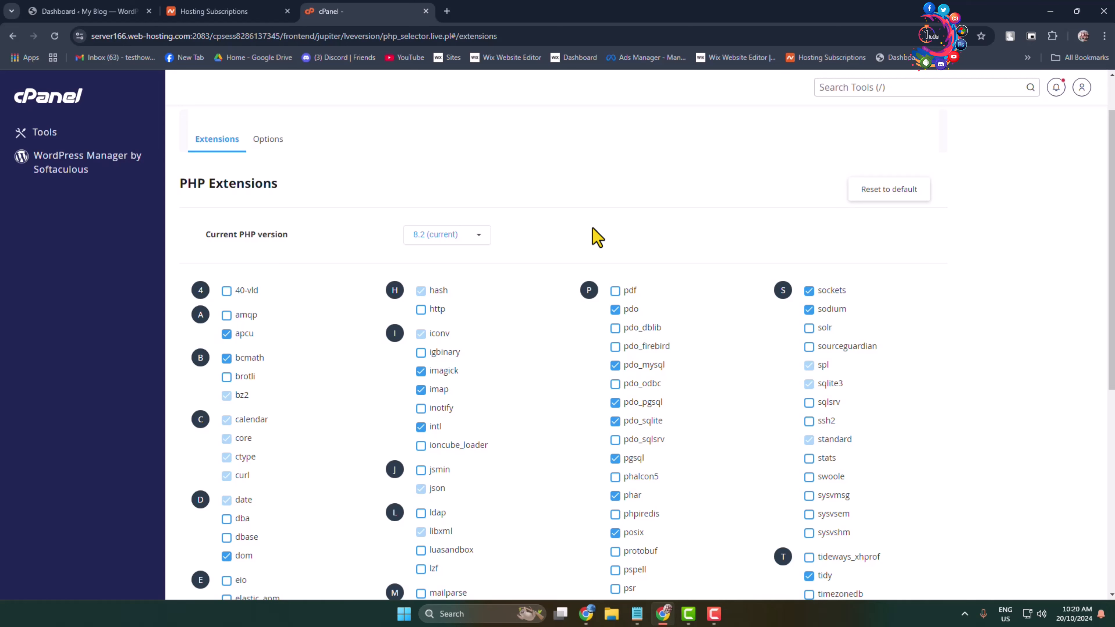
left_click(478, 238)
scroll(428, 368, "down", 1)
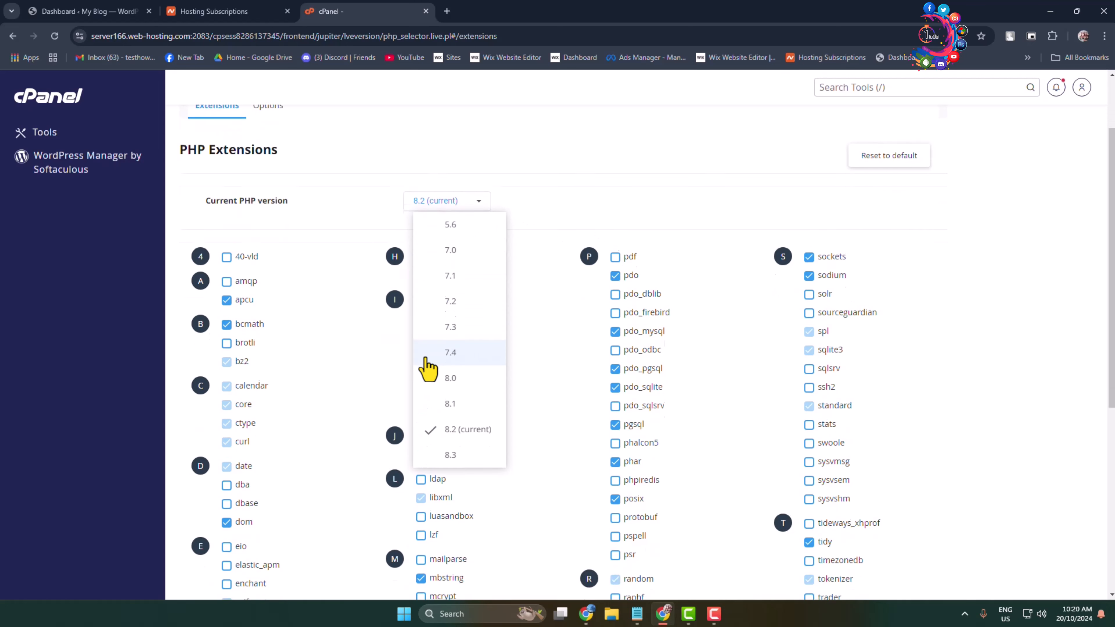
scroll(485, 384, "up", 2)
scroll(480, 440, "down", 2)
scroll(462, 233, "up", 2)
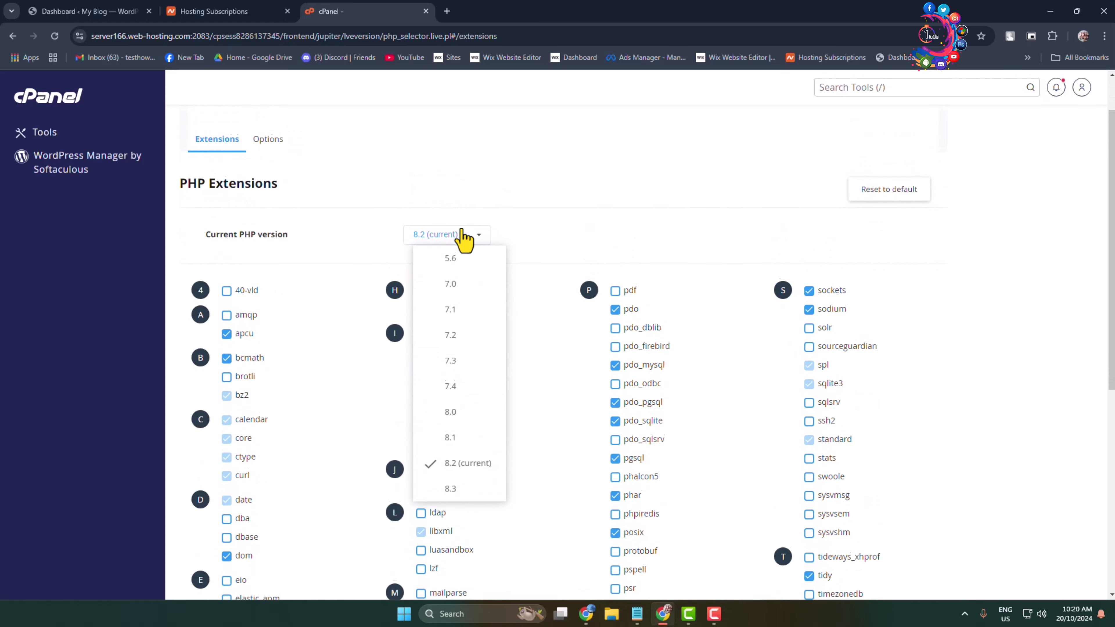
left_click(460, 550)
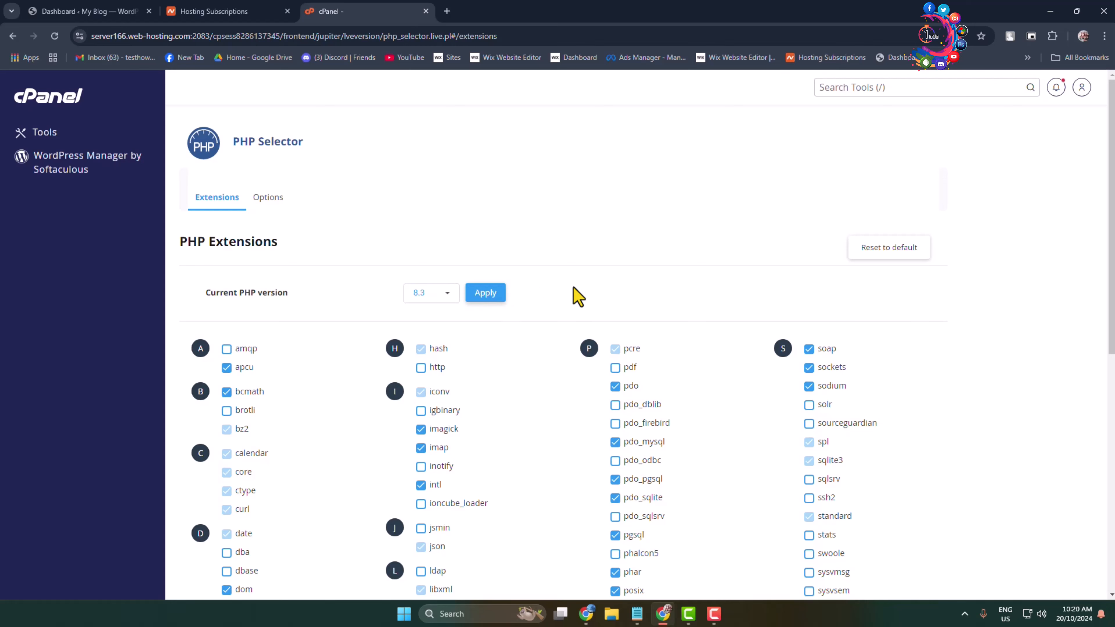
left_click(491, 299)
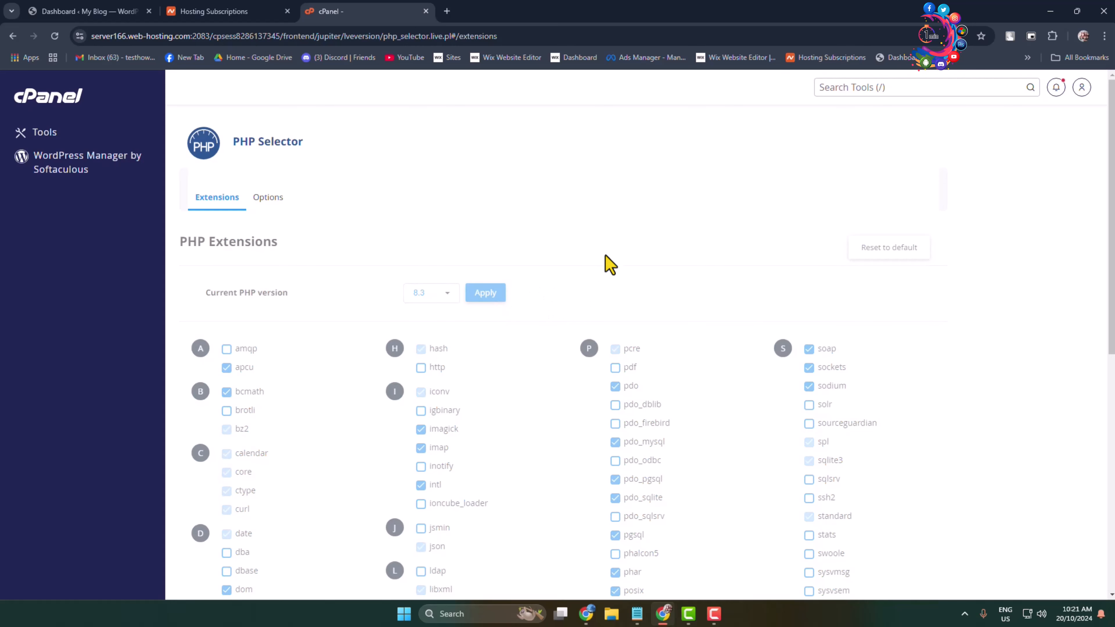